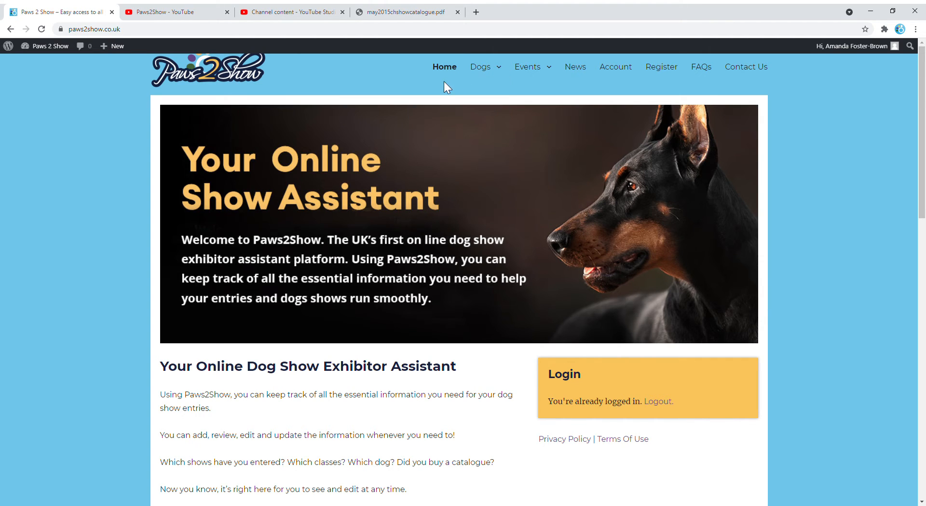
mouse_move(484, 75)
click(466, 90)
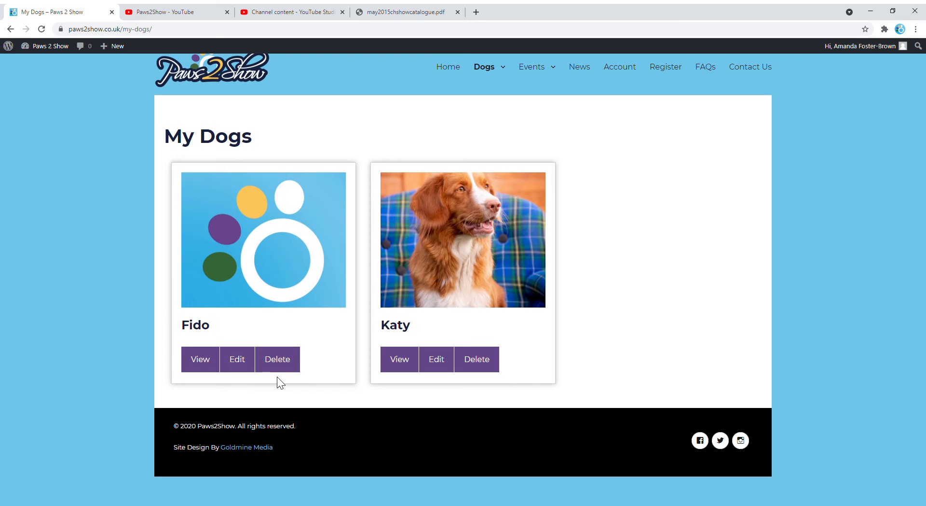
click(202, 363)
scroll(243, 304, down, 7)
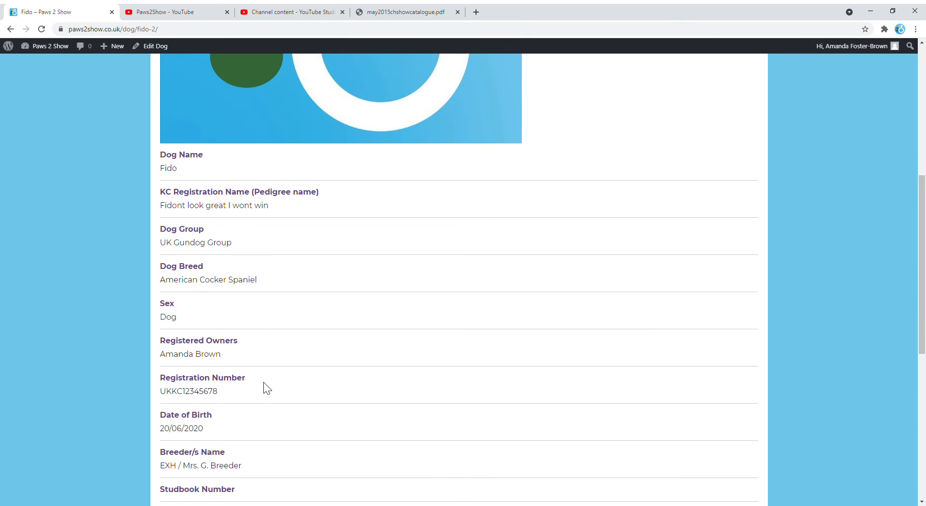
scroll(266, 384, down, 3)
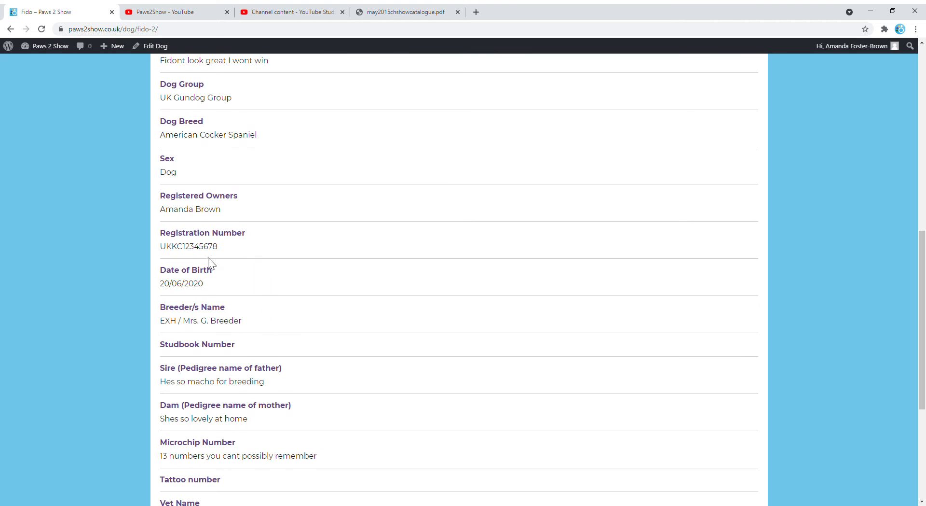
scroll(306, 363, down, 2)
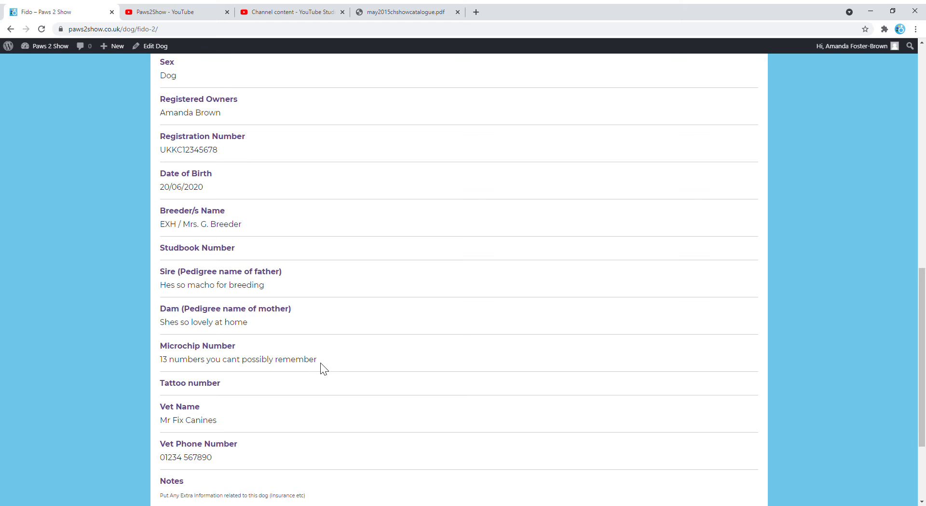
scroll(323, 368, down, 1)
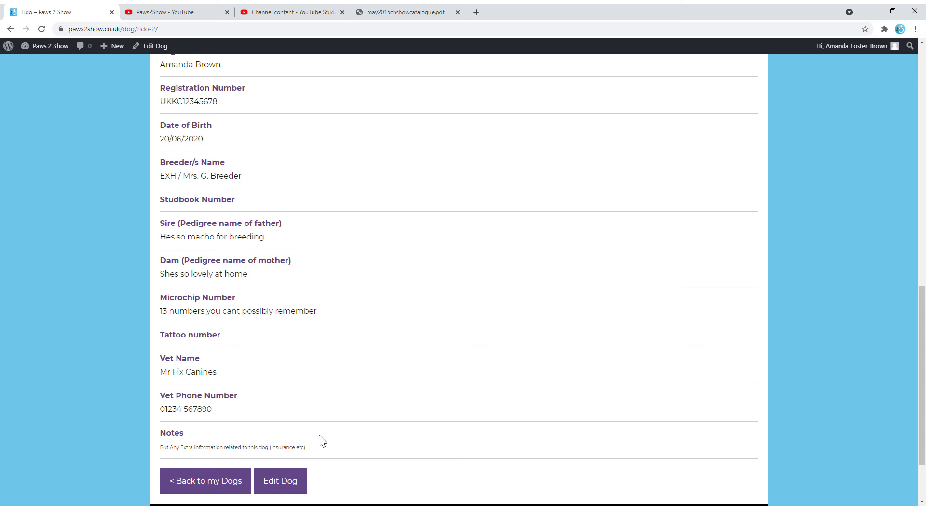
scroll(356, 449, up, 10)
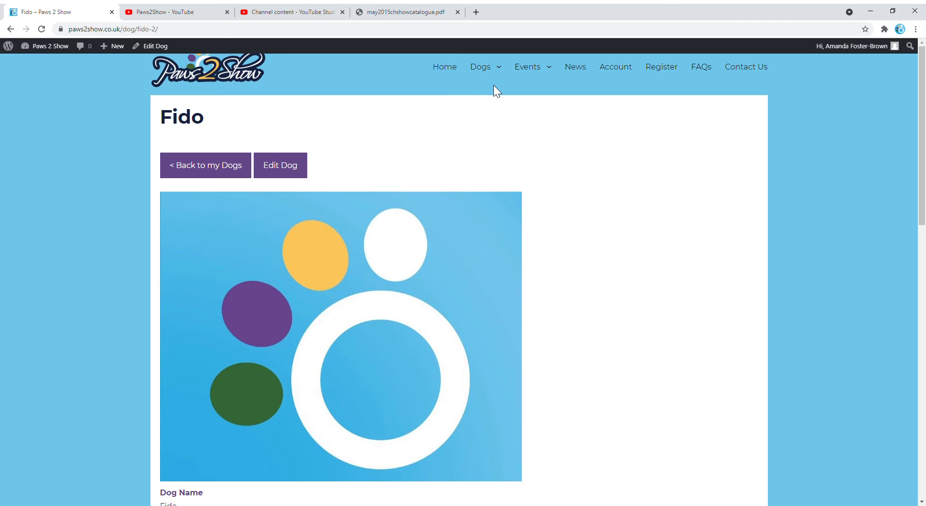
Open the Scarborough and District Canine event from page 2 of My Events and review its details
mouse_move(535, 72)
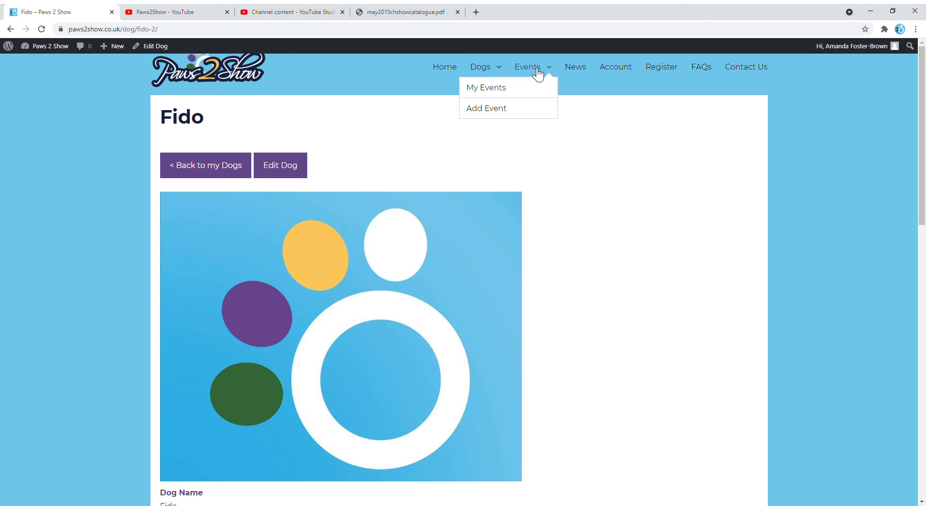
click(503, 93)
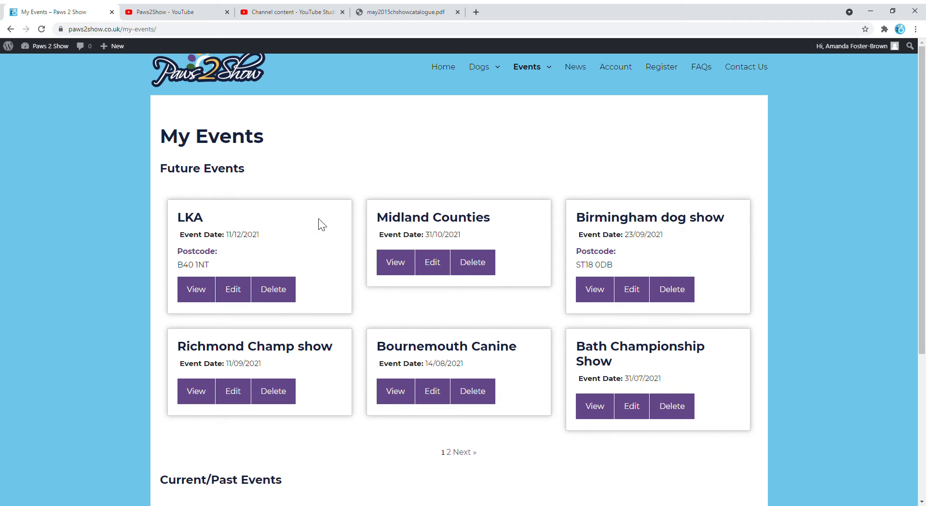
click(468, 456)
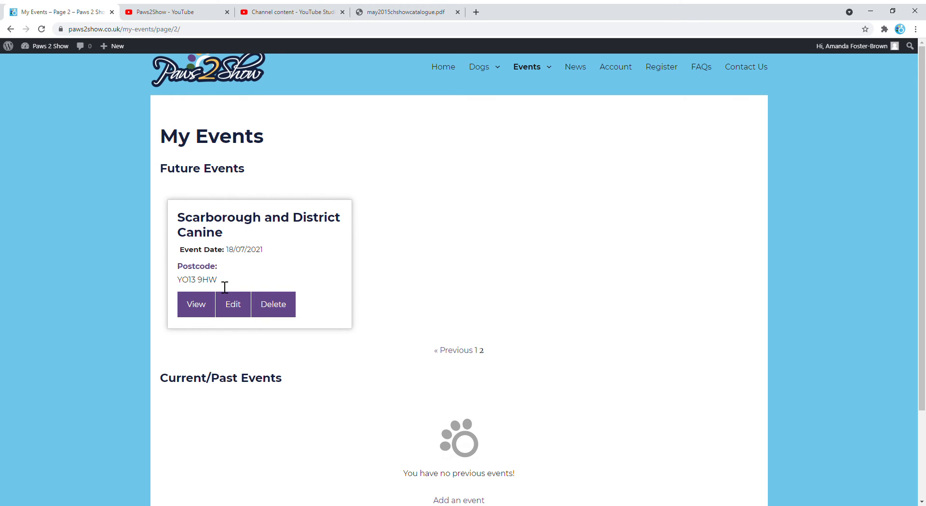
click(196, 307)
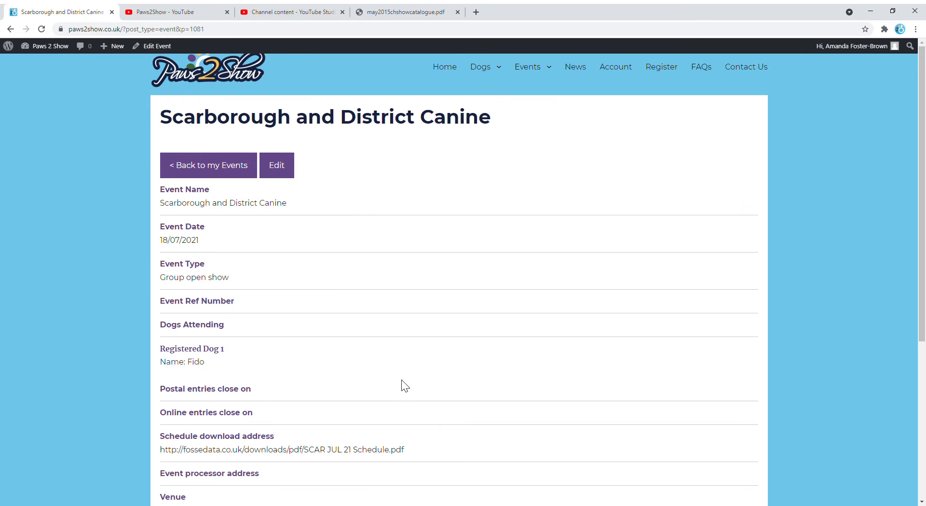
scroll(399, 381, down, 1)
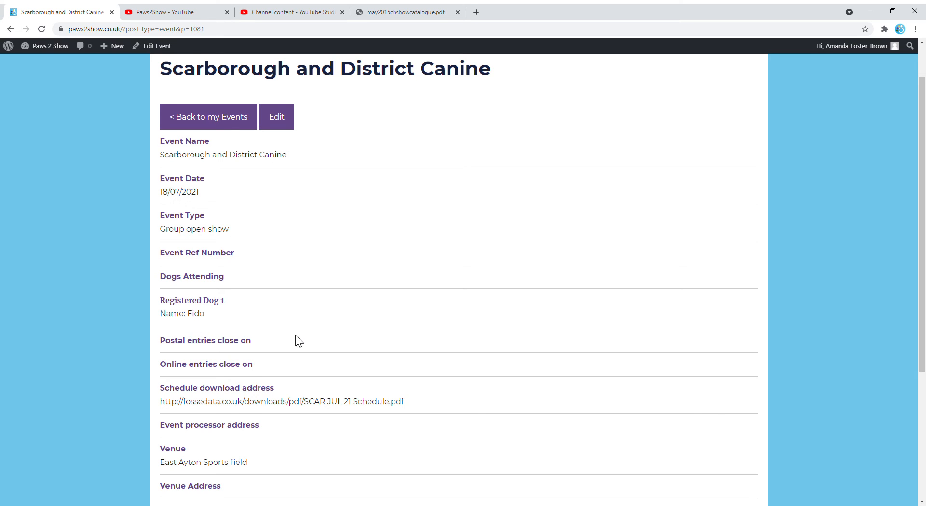
scroll(323, 337, down, 1)
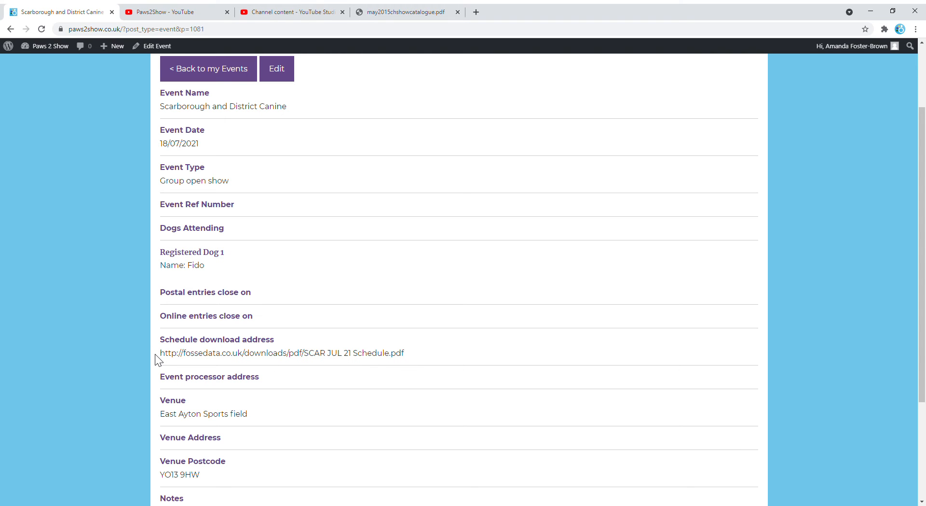
scroll(378, 395, down, 3)
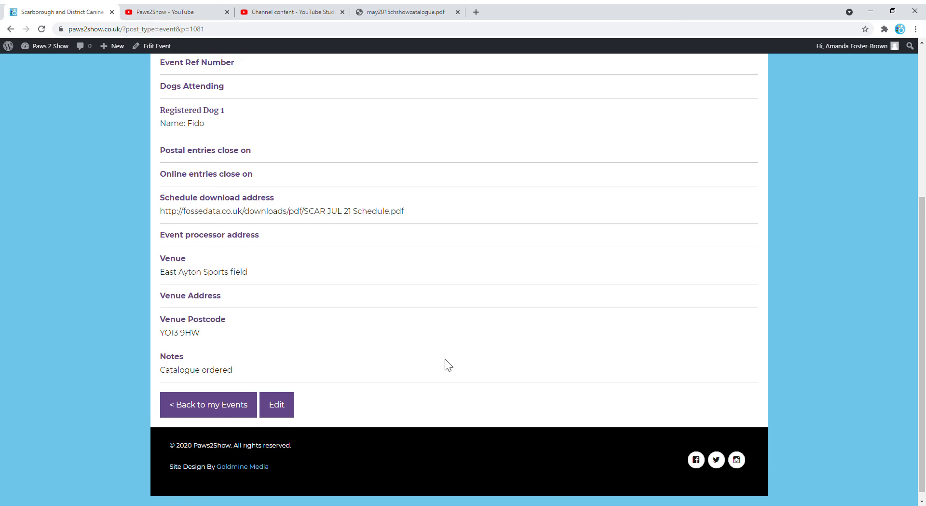
scroll(448, 366, up, 5)
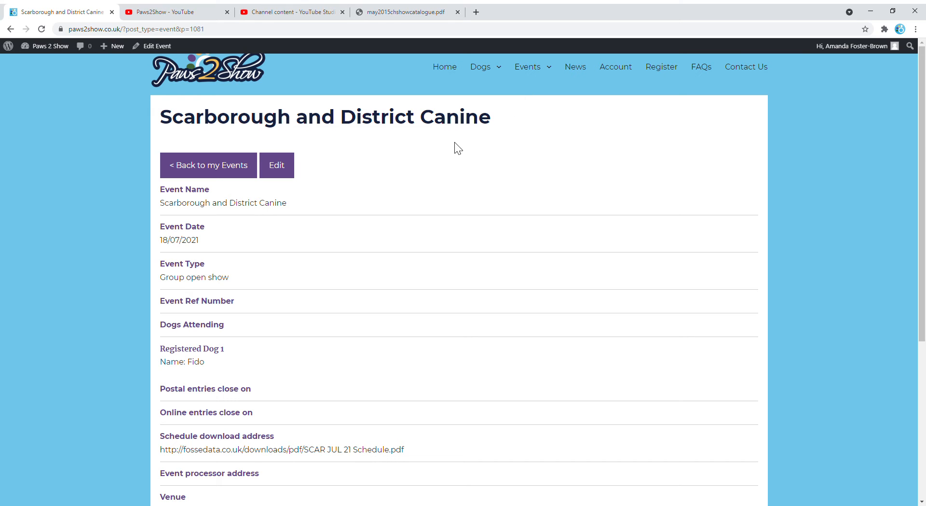
Edit the event's 166. AVNSC Special beginners class and set its placing to 1st
click(282, 169)
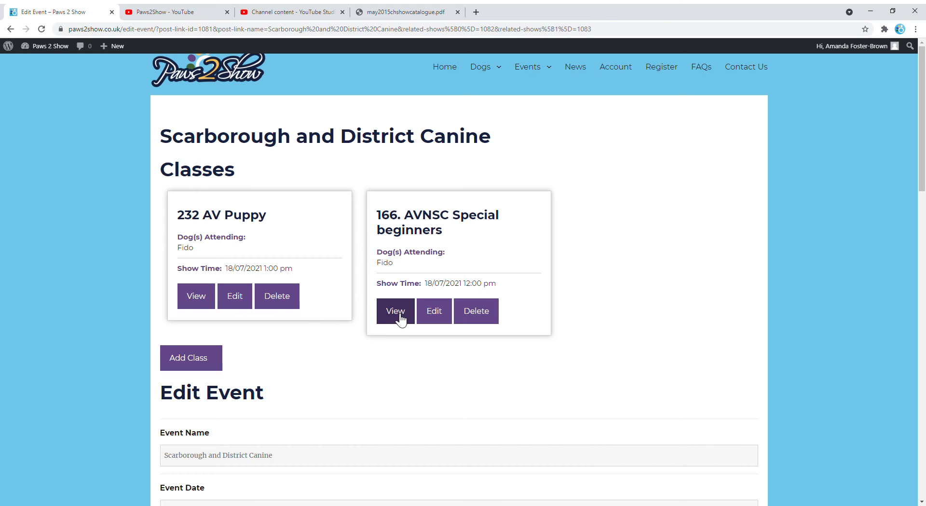
click(438, 314)
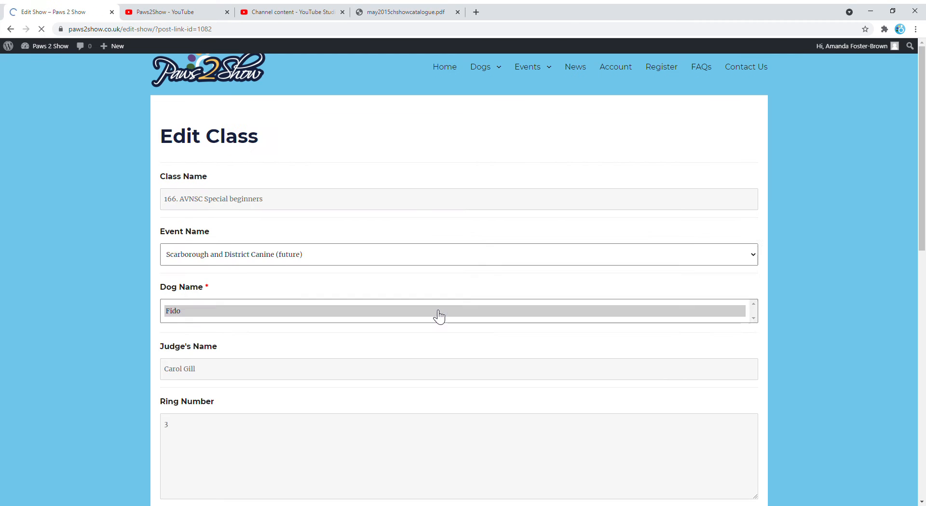
scroll(387, 286, down, 1)
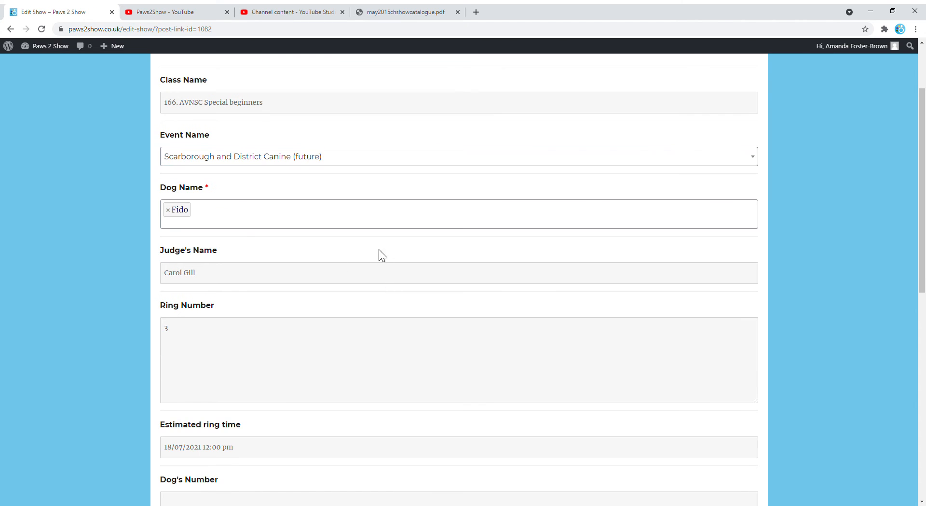
scroll(297, 293, down, 2)
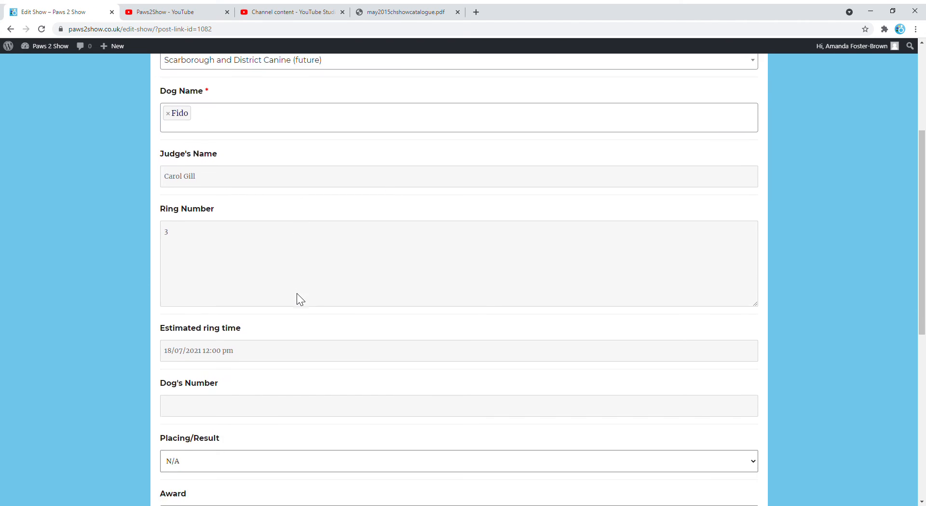
scroll(296, 293, down, 2)
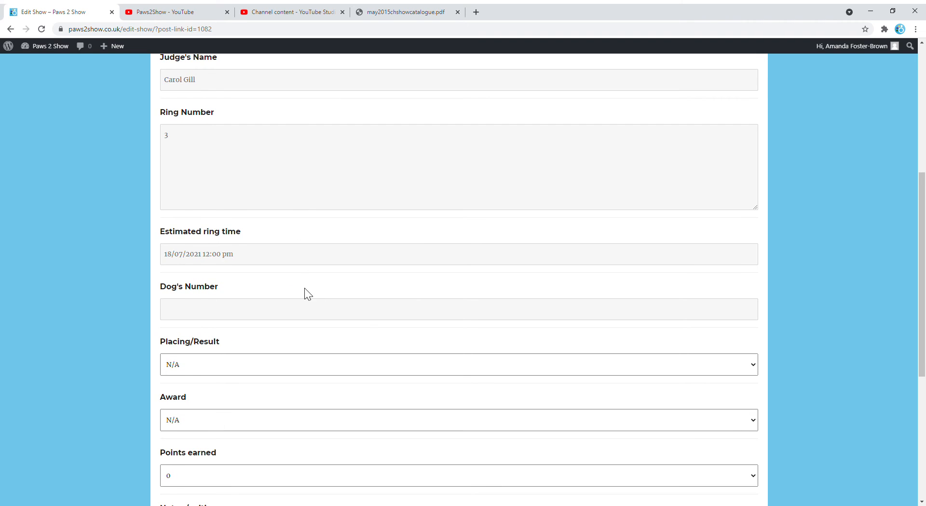
scroll(307, 291, down, 2)
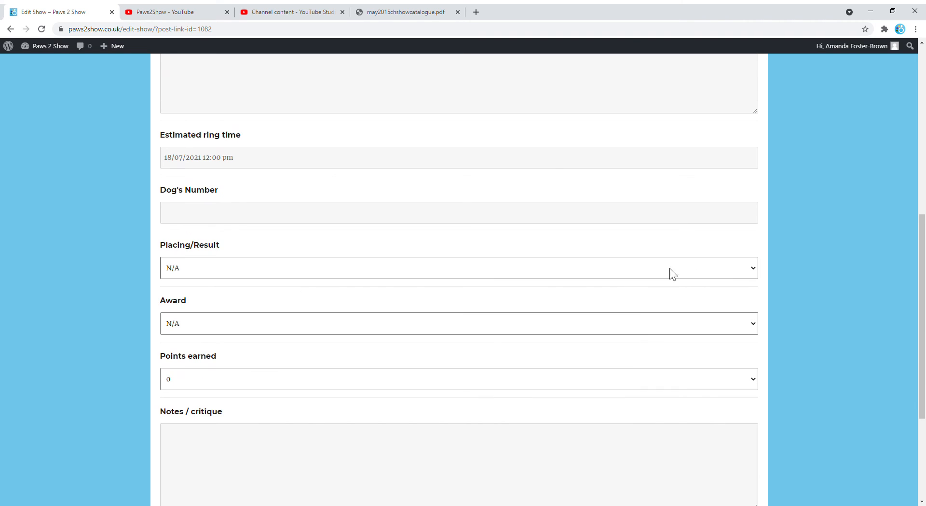
click(181, 298)
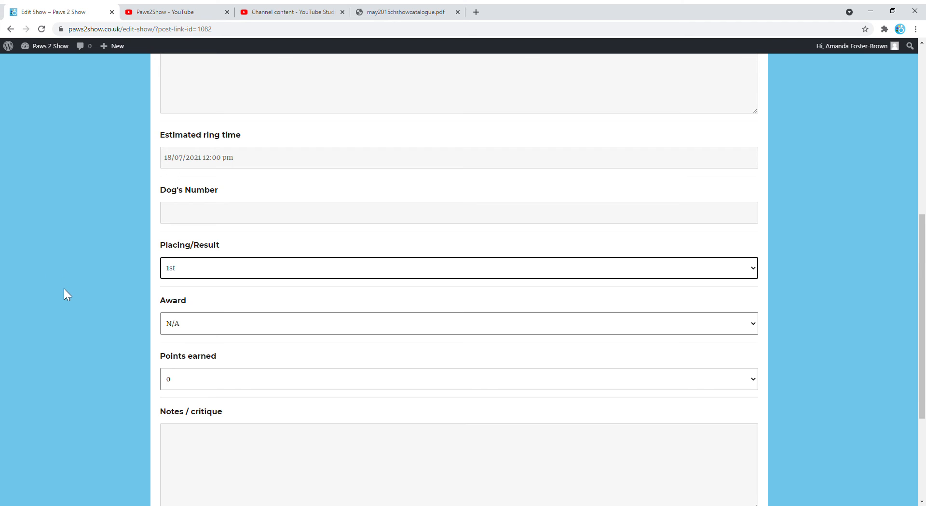
Set the class award to Best of Breed, and replace it with Group 3
click(756, 322)
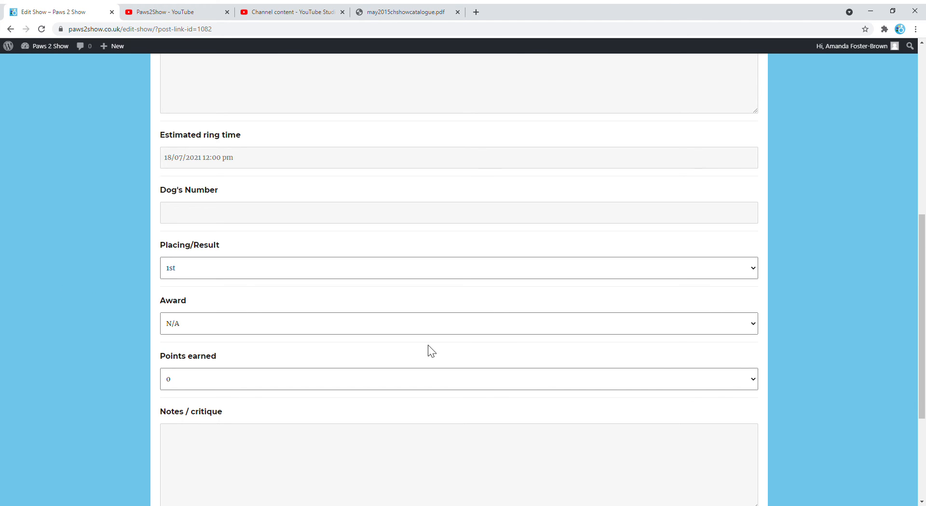
click(192, 252)
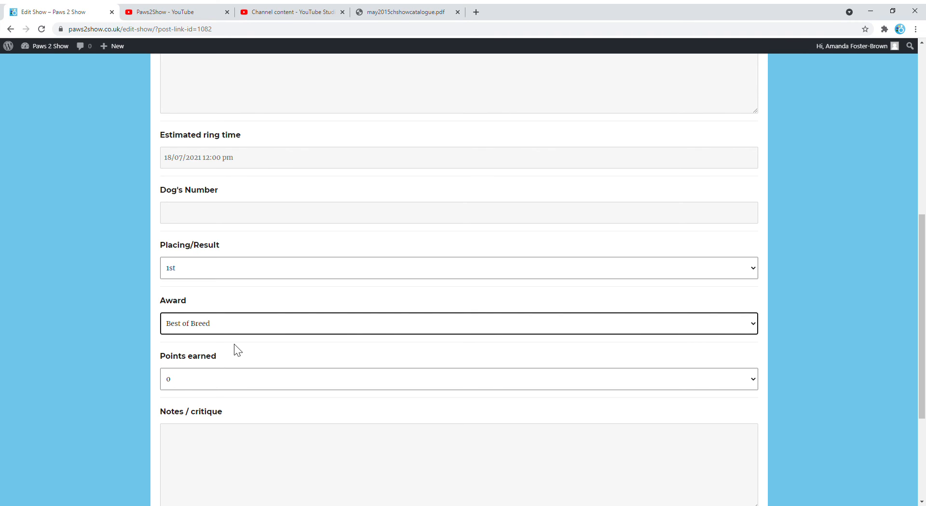
click(755, 323)
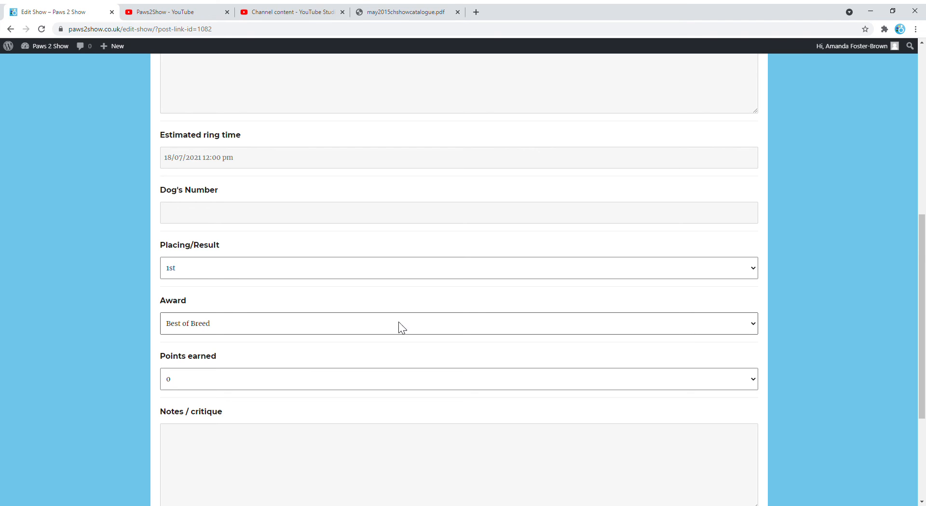
click(182, 283)
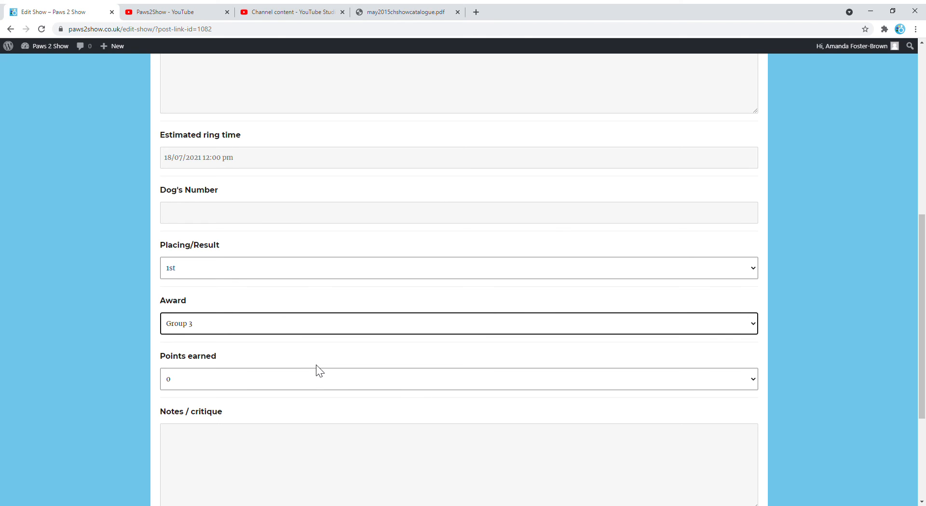
Set the points earned to 3 and submit the edited class
scroll(316, 371, down, 2)
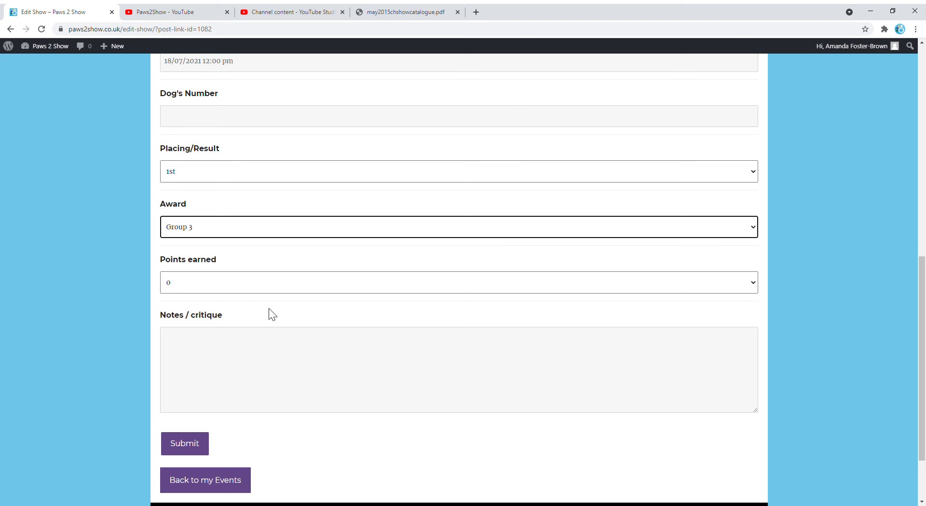
click(276, 284)
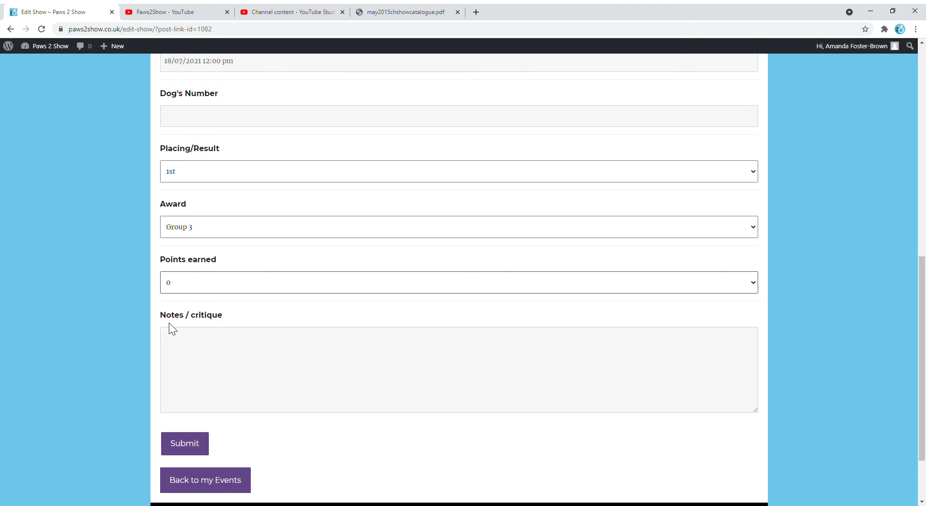
key(3)
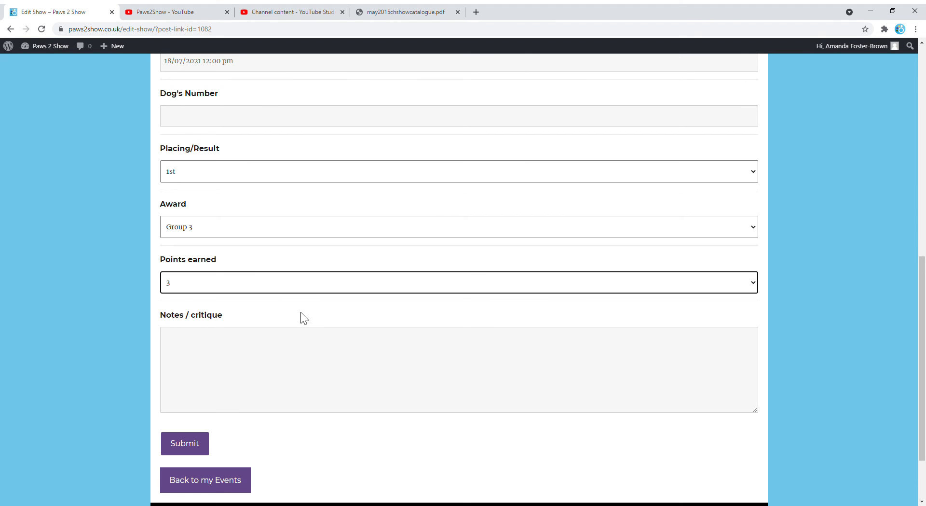
click(189, 448)
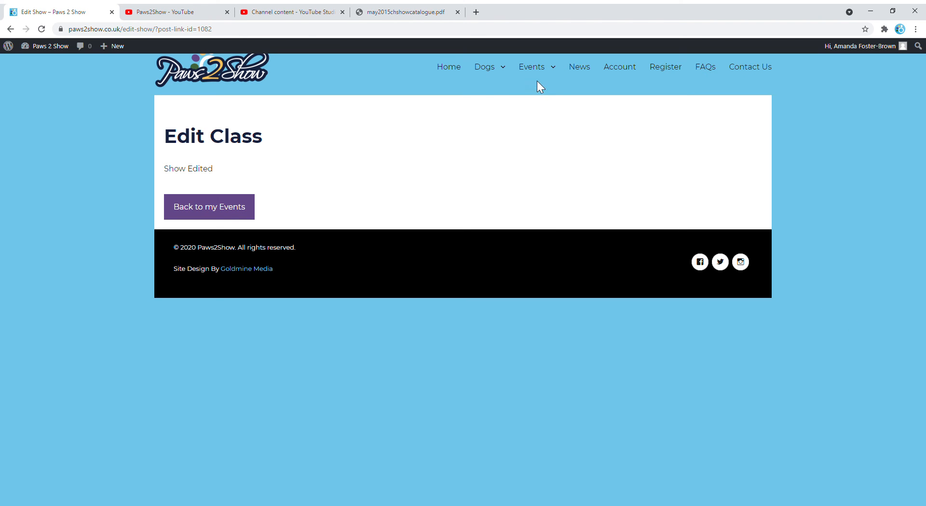
Open the past event Coventry and District Gundog for editing from My Events and look through its classes and event details
mouse_move(546, 67)
click(492, 89)
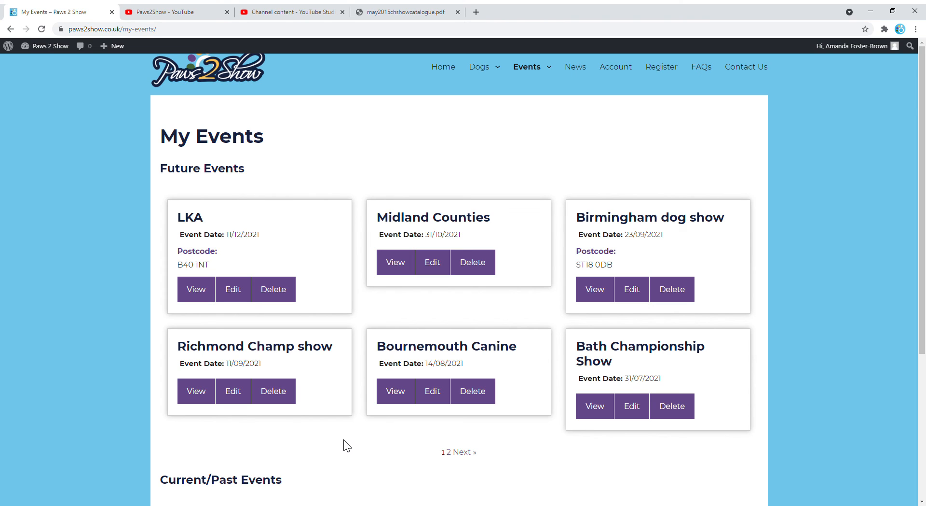
scroll(359, 446, down, 5)
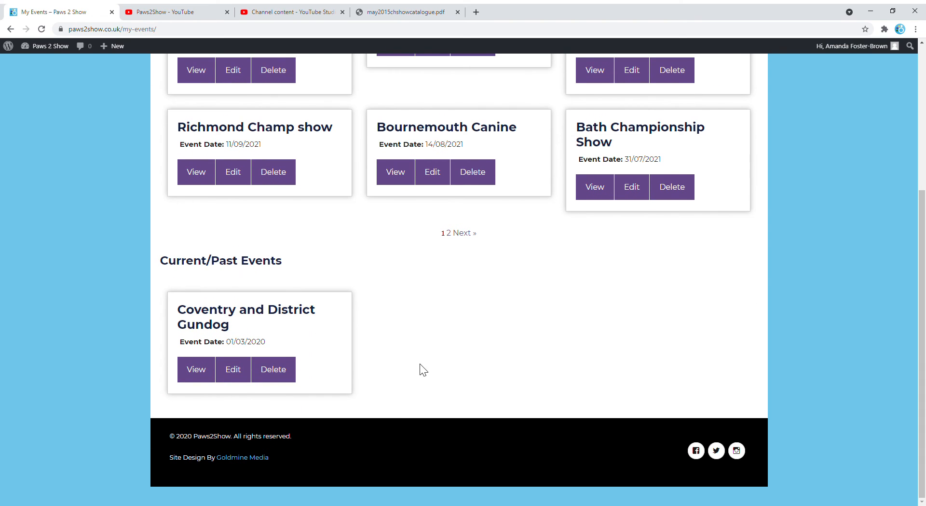
click(237, 378)
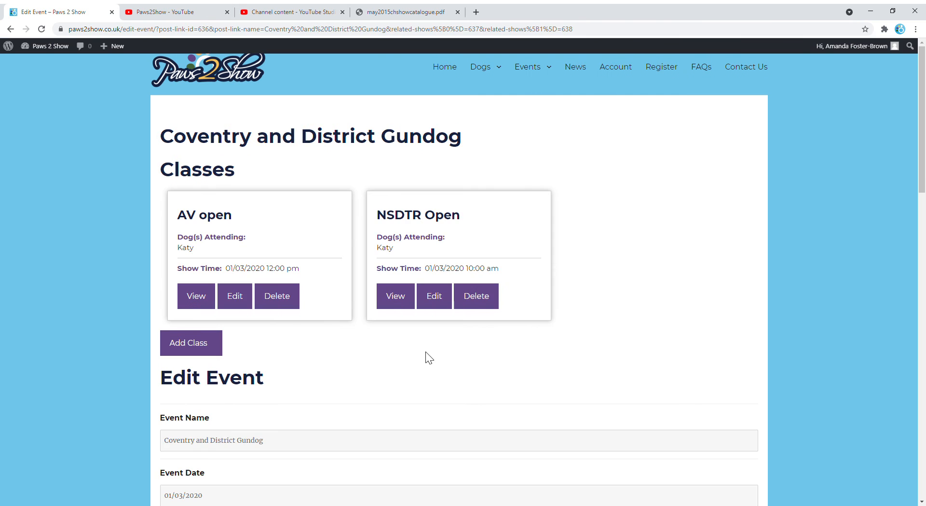
scroll(424, 355, down, 8)
scroll(315, 361, down, 12)
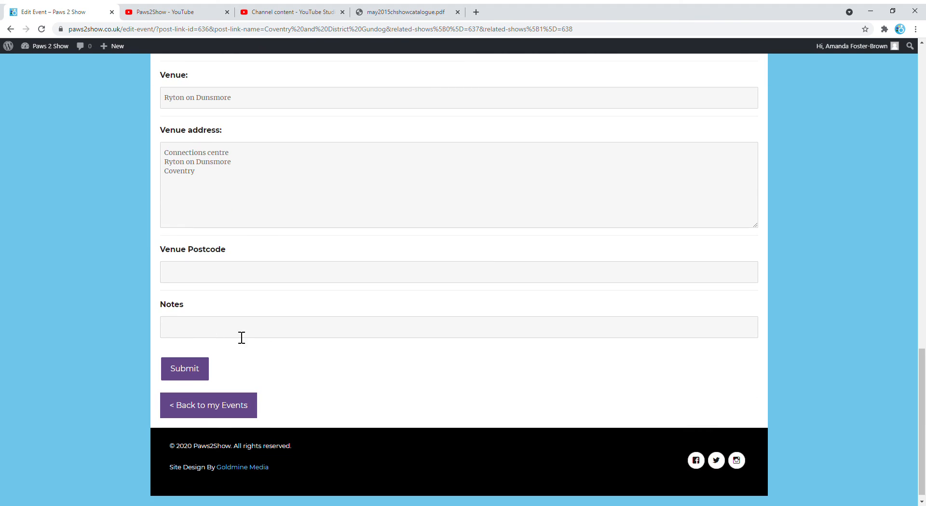
scroll(320, 331, up, 15)
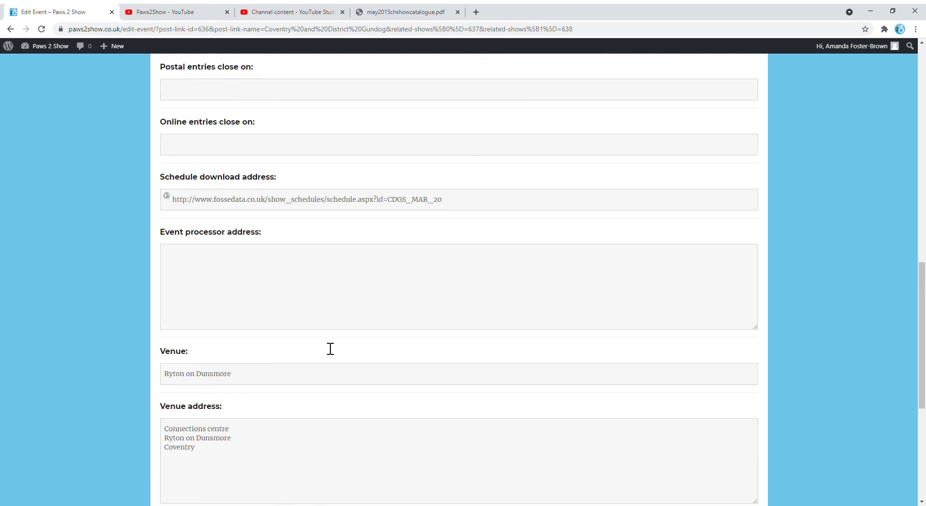
scroll(341, 386, up, 3)
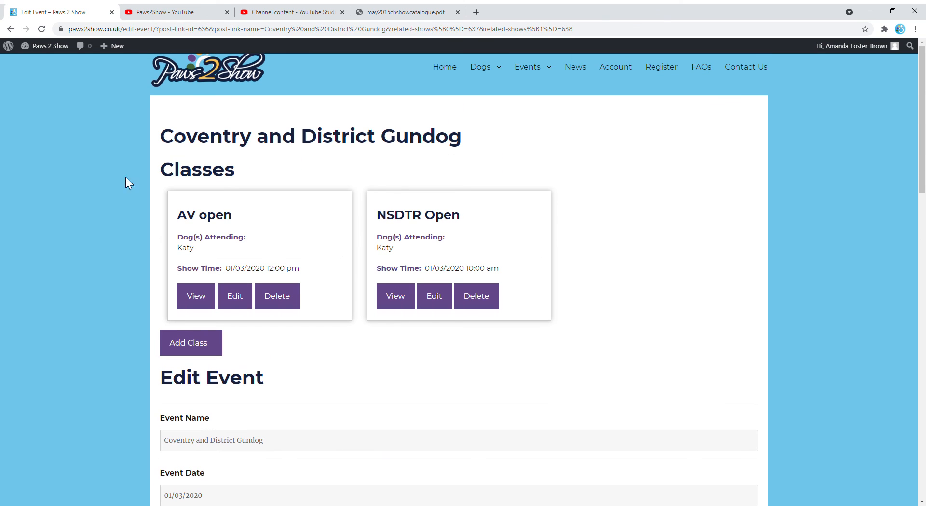
Reopen the past Coventry and District Gundog event from My Events, rename it "Coventry and District Gundog (2)" and submit the edit
mouse_move(531, 68)
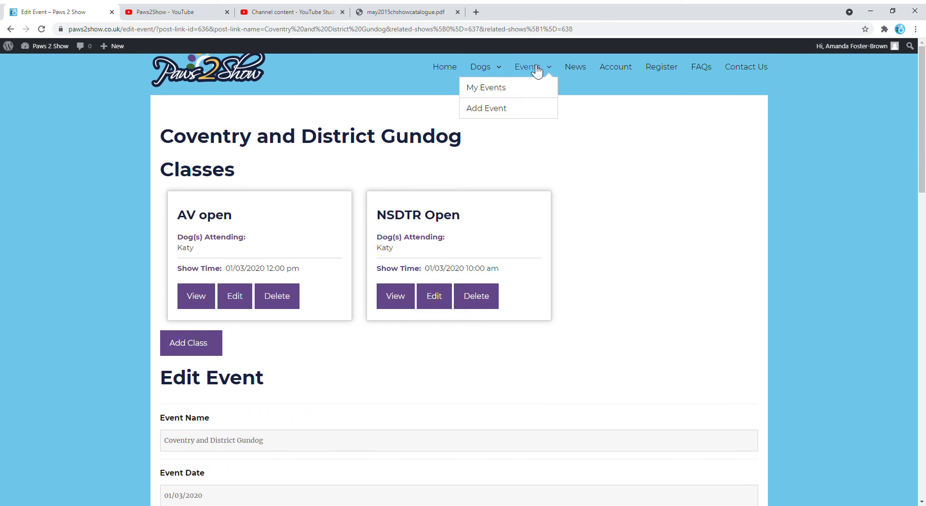
click(497, 90)
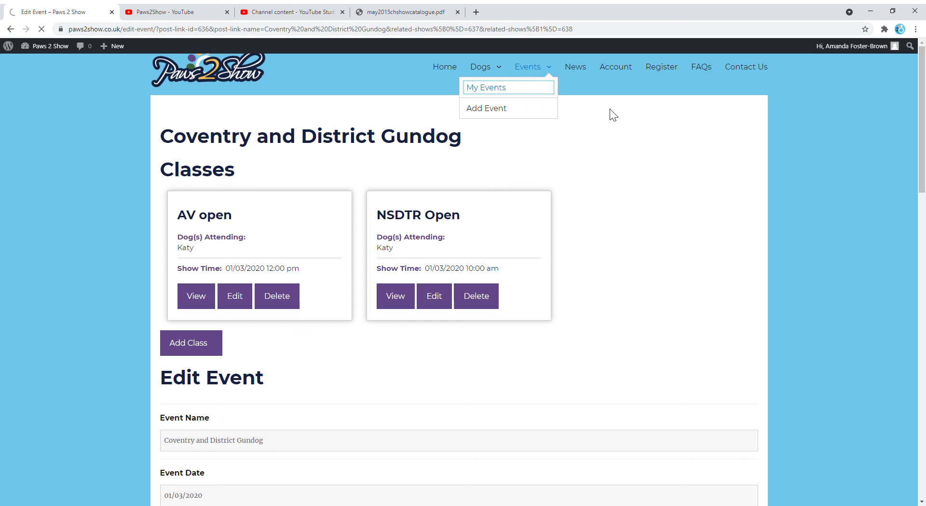
scroll(375, 386, down, 5)
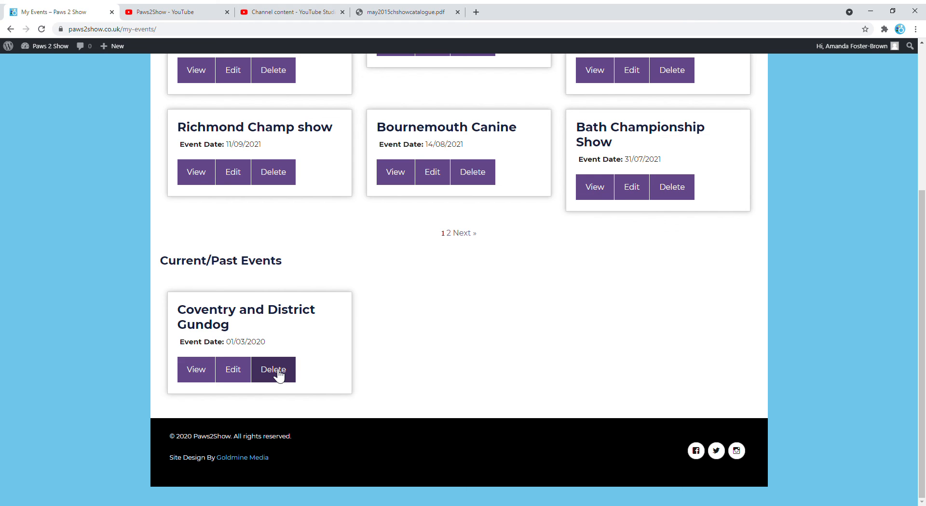
click(237, 373)
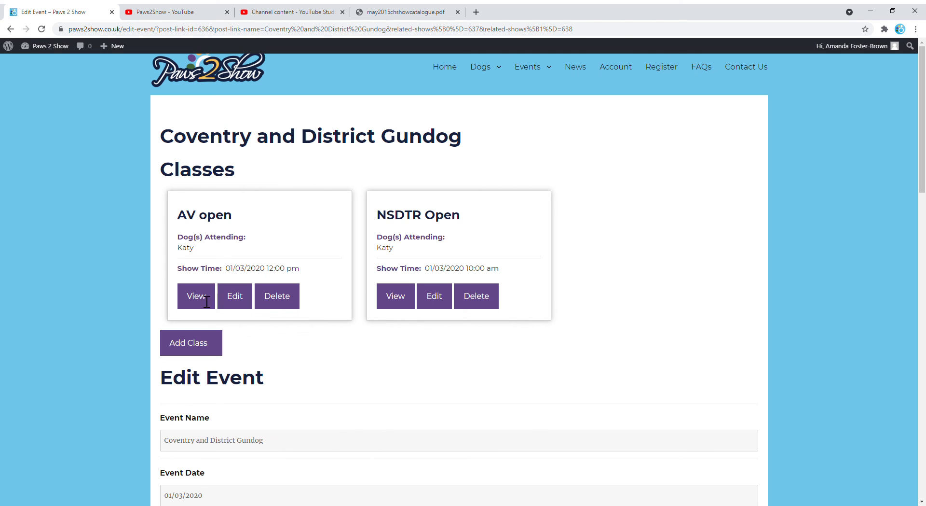
click(282, 445)
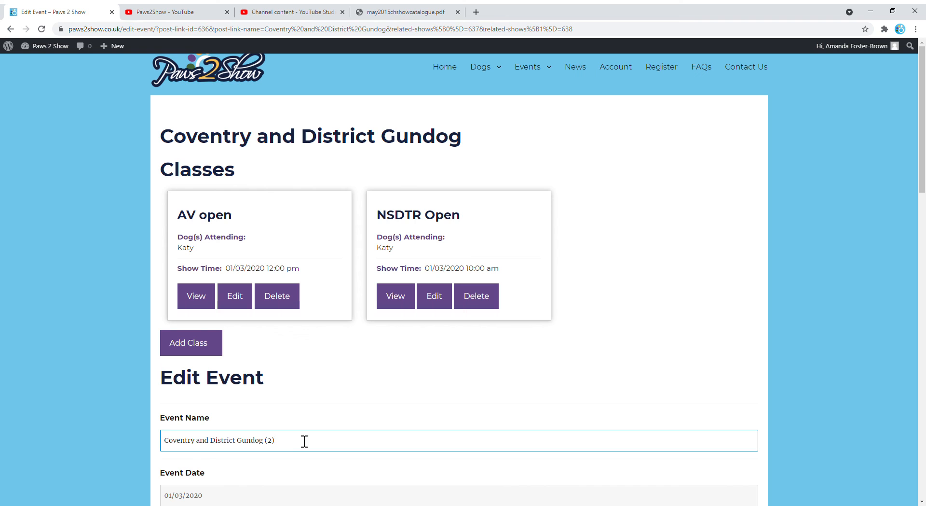
scroll(399, 397, down, 20)
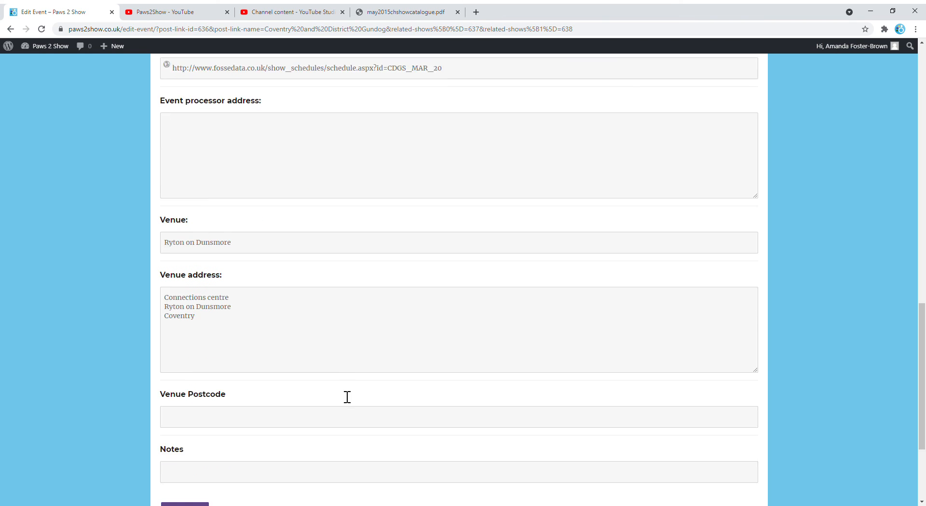
click(174, 359)
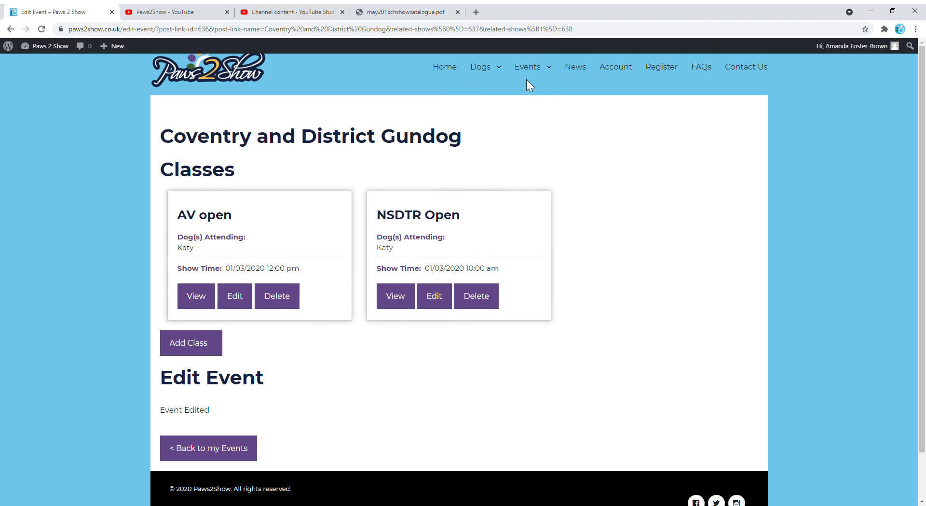
Return to My Events and check the edited event's name under Current/Past Events, along with the future events
mouse_move(530, 72)
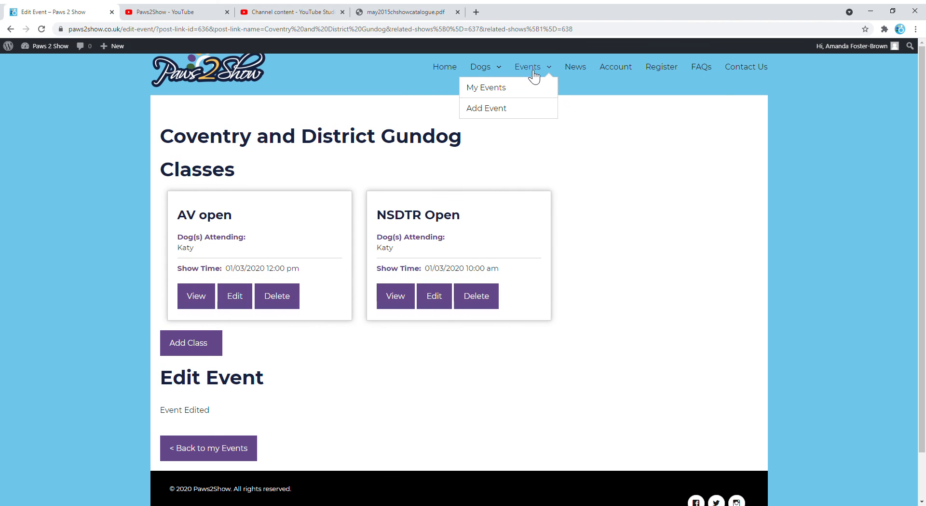
click(484, 107)
scroll(392, 390, down, 2)
scroll(392, 391, down, 3)
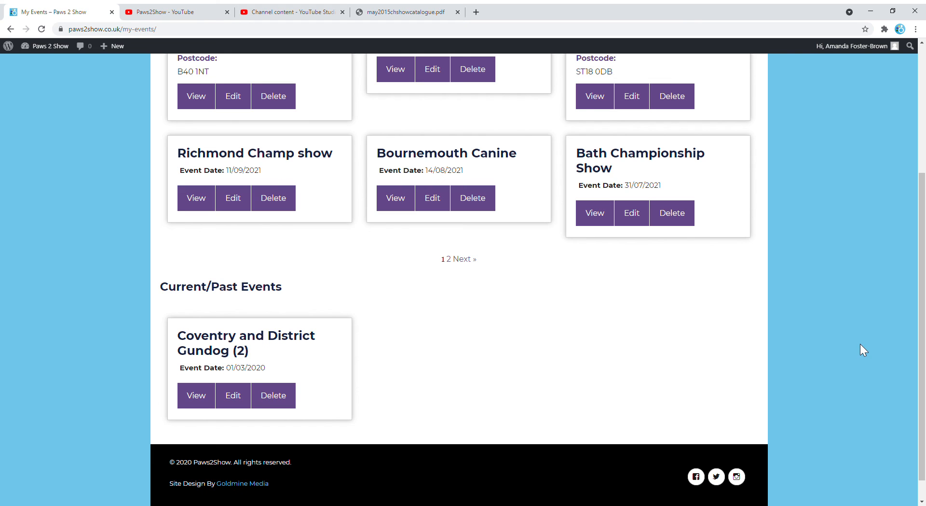
scroll(833, 332, up, 4)
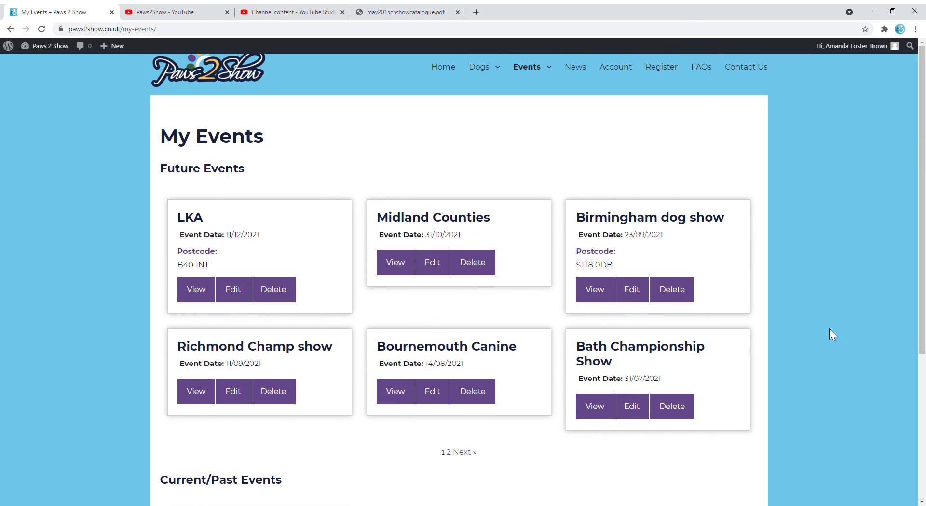